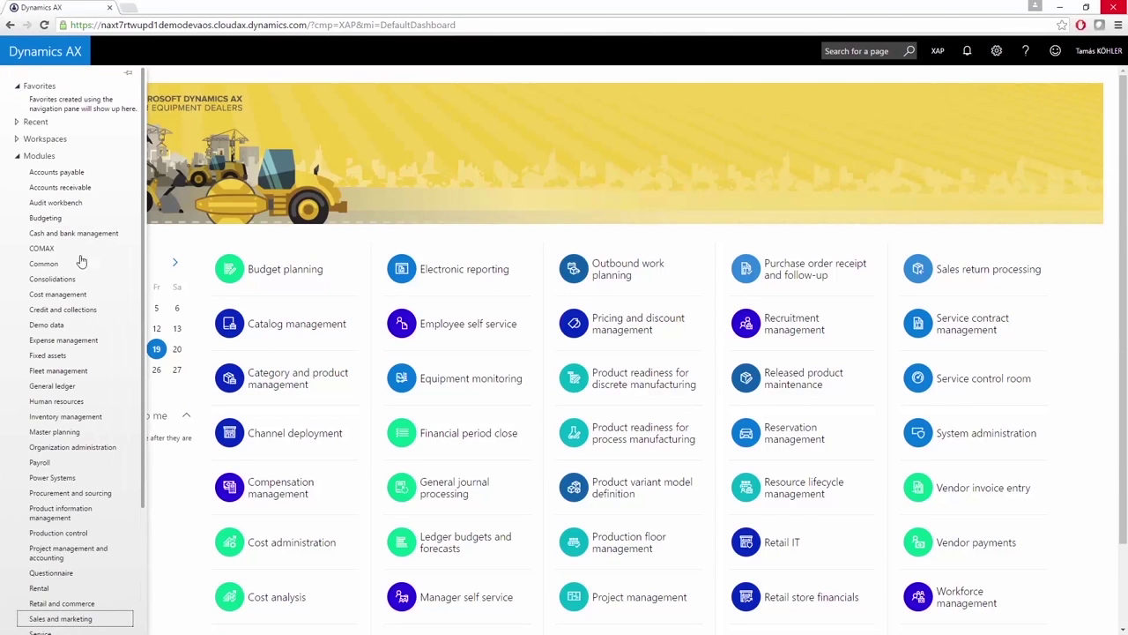
Go to Sales and marketing and open the All customers list.
left_click(60, 620)
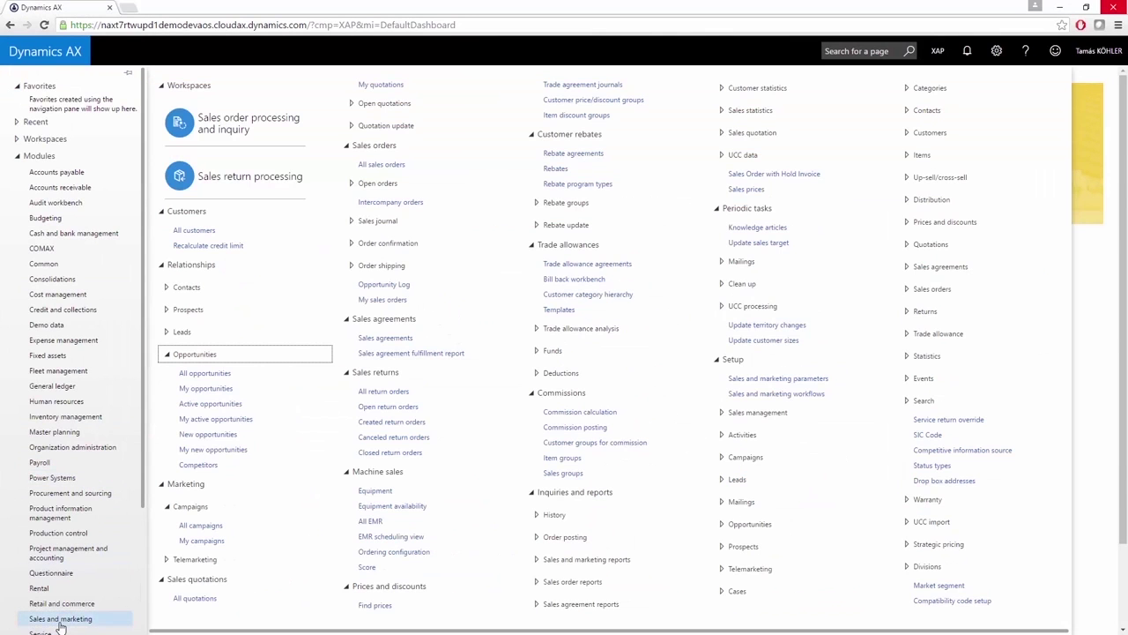
left_click(206, 233)
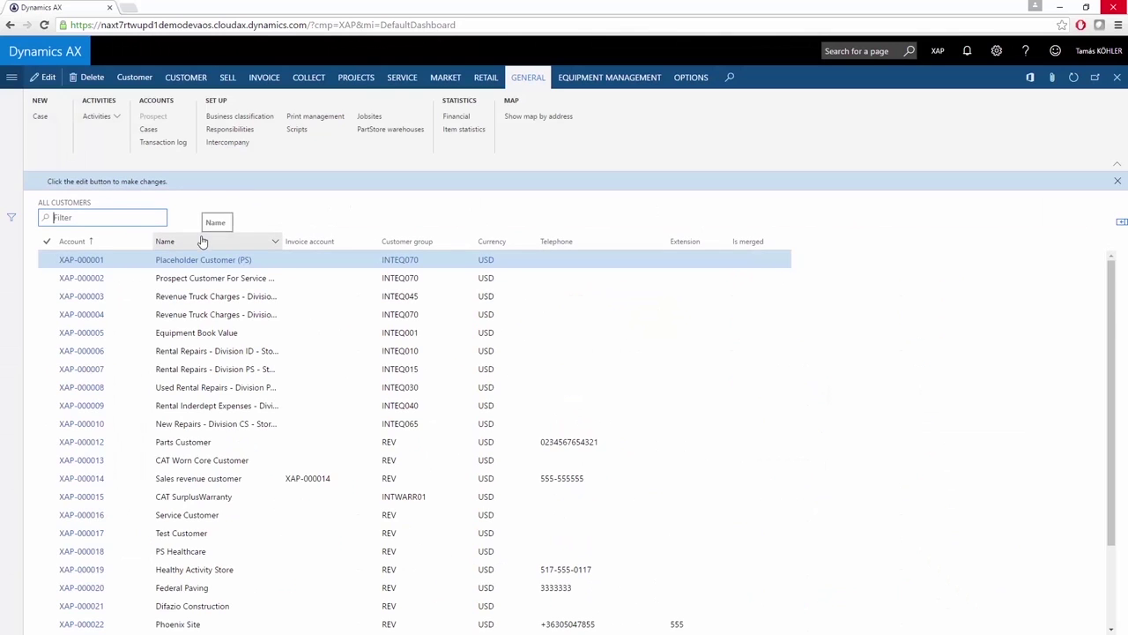
Filter the customer Name column to names beginning with 'pho'.
left_click(240, 245)
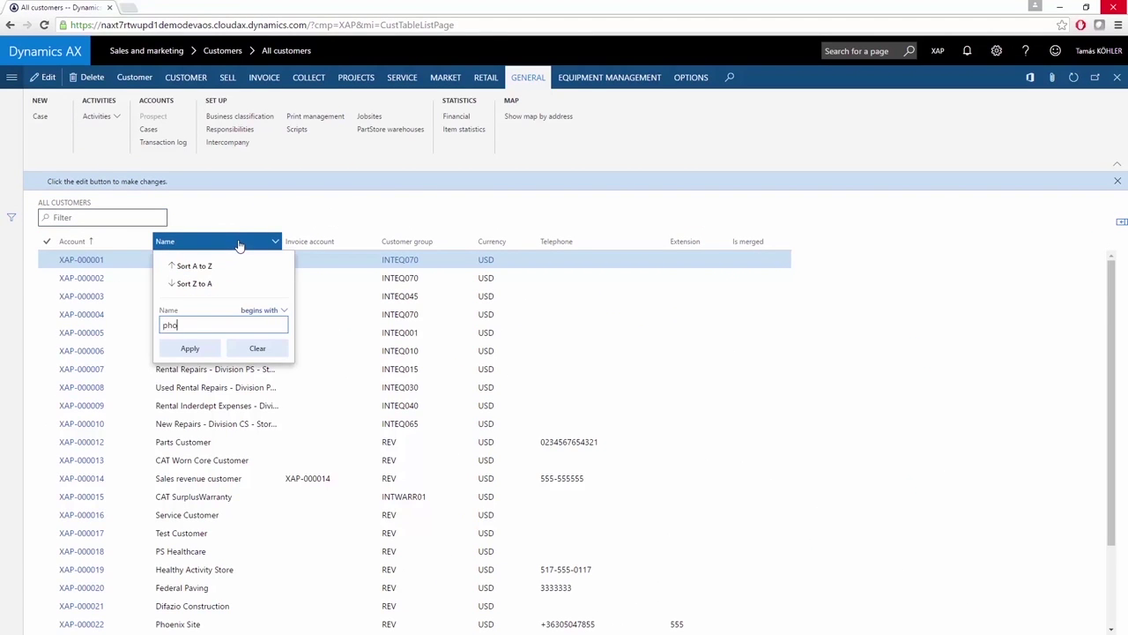
type("pho")
key("Return")
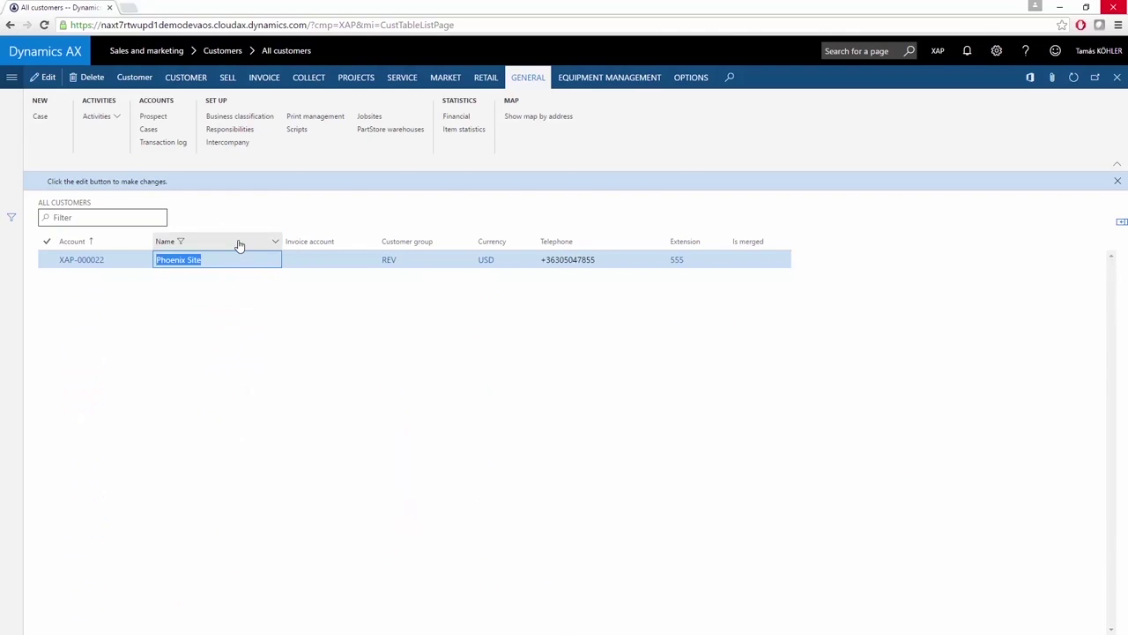
Open the Phoenix Site customer record and review its addresses and contacts.
left_click(171, 260)
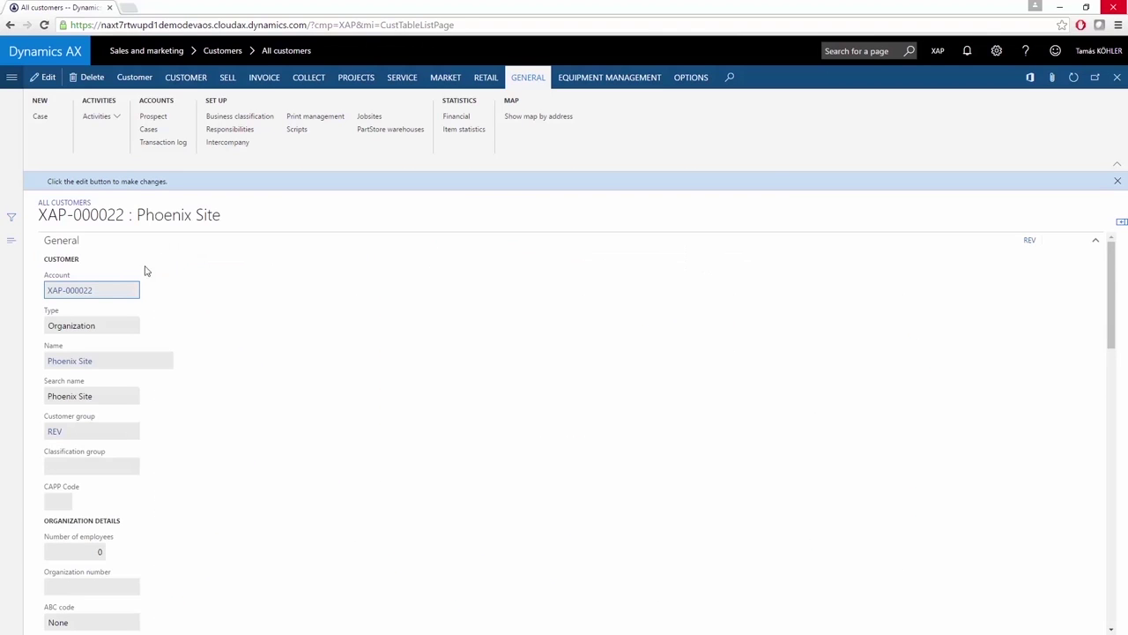
scroll(181, 285, "down", 1)
scroll(182, 287, "down", 4)
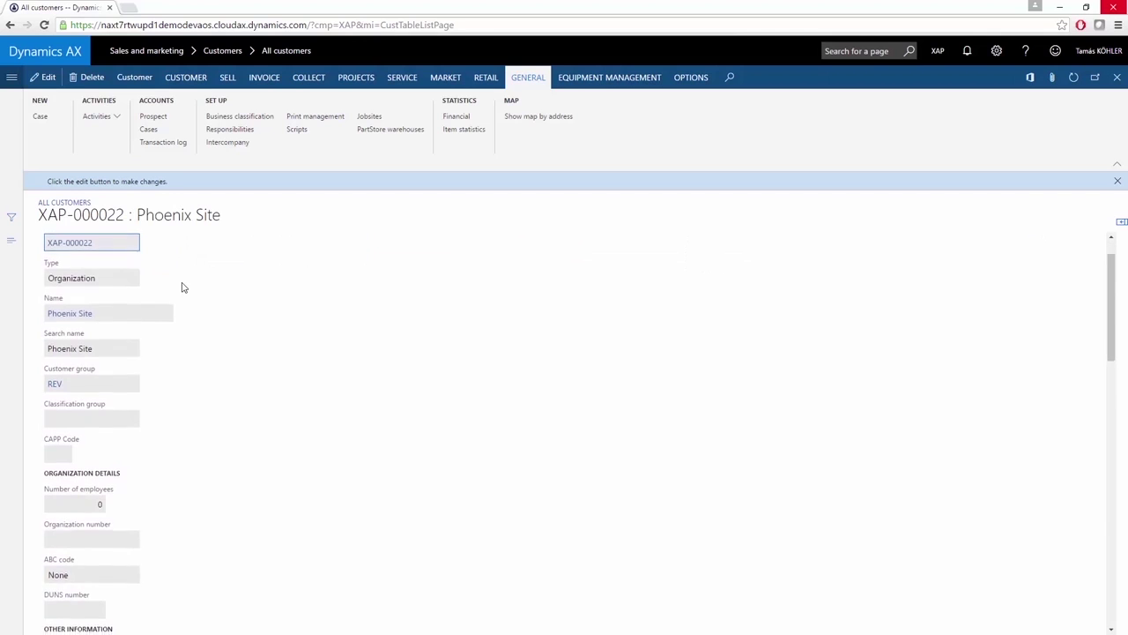
scroll(183, 288, "down", 8)
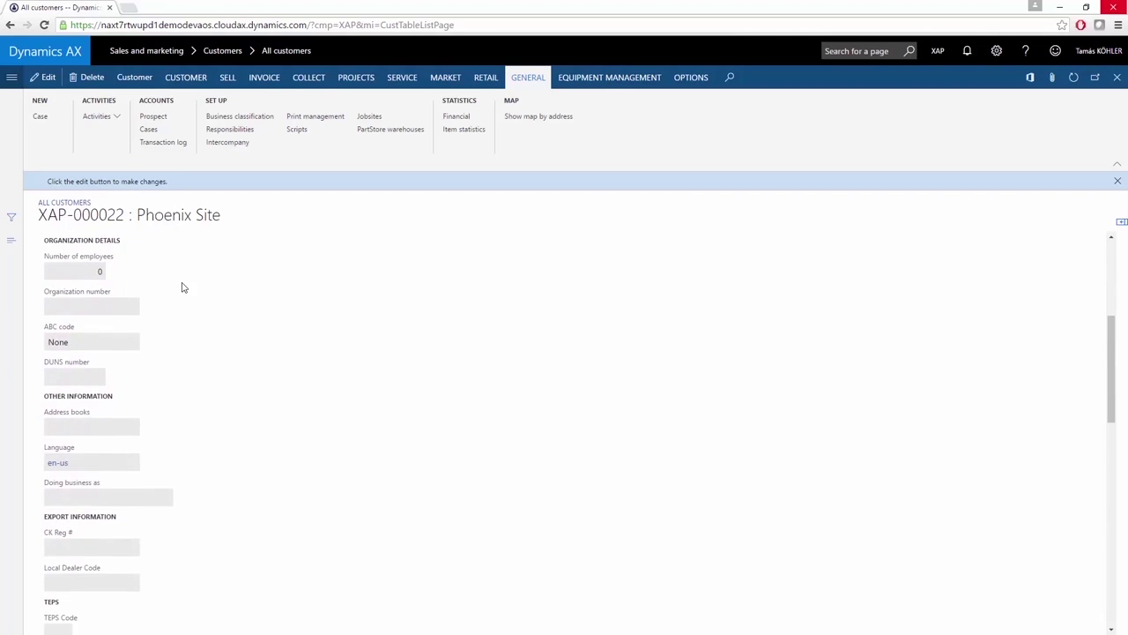
scroll(183, 288, "down", 5)
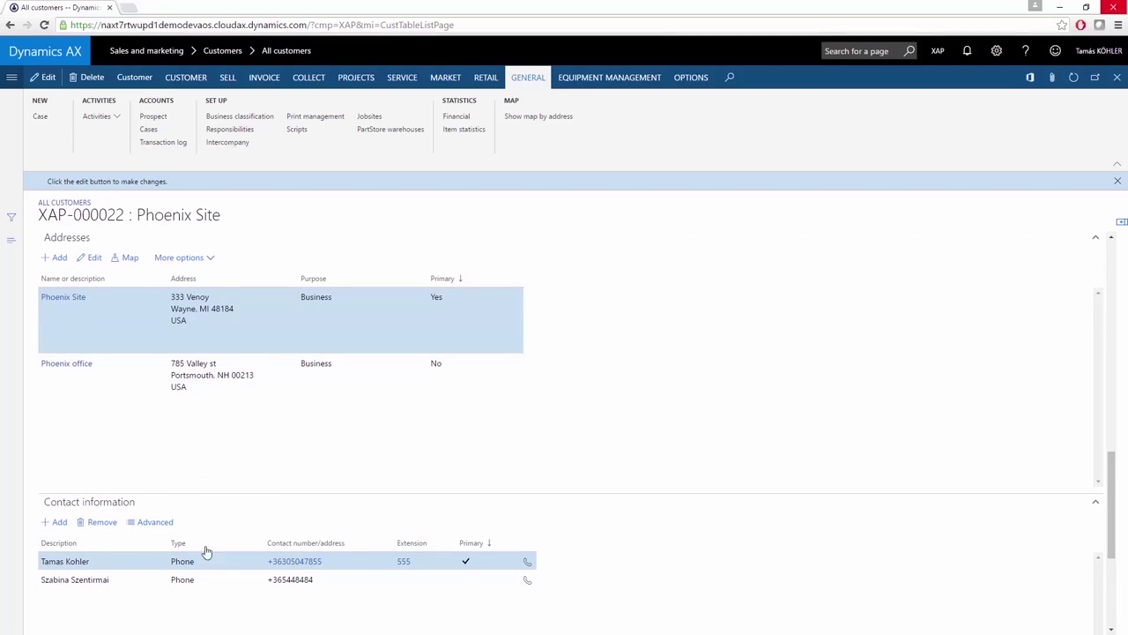
left_click(228, 78)
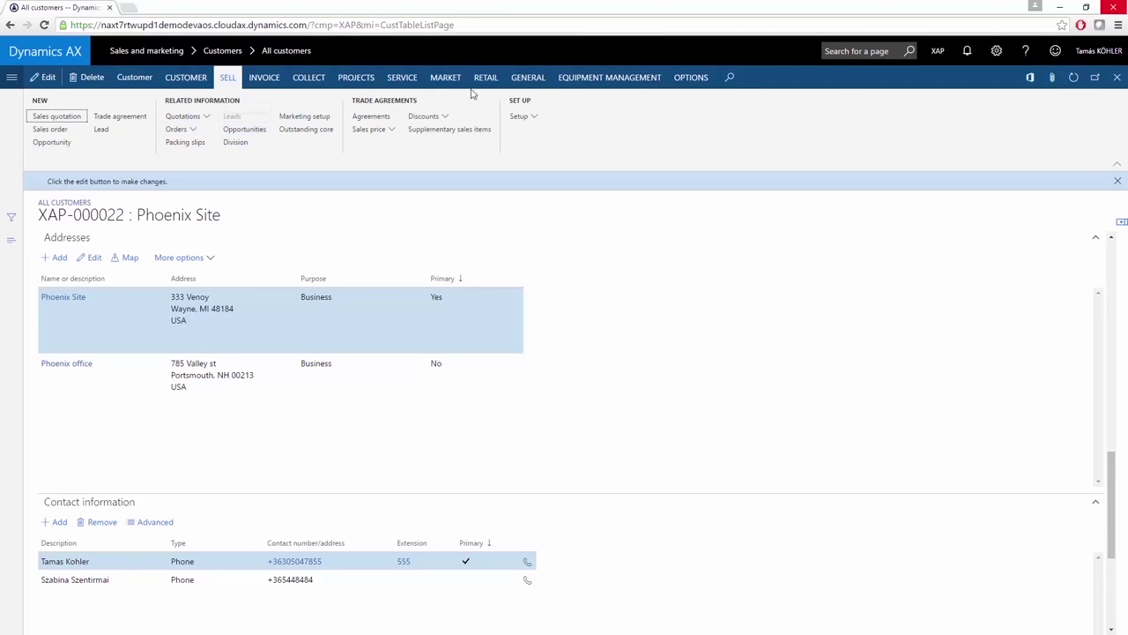
left_click(529, 81)
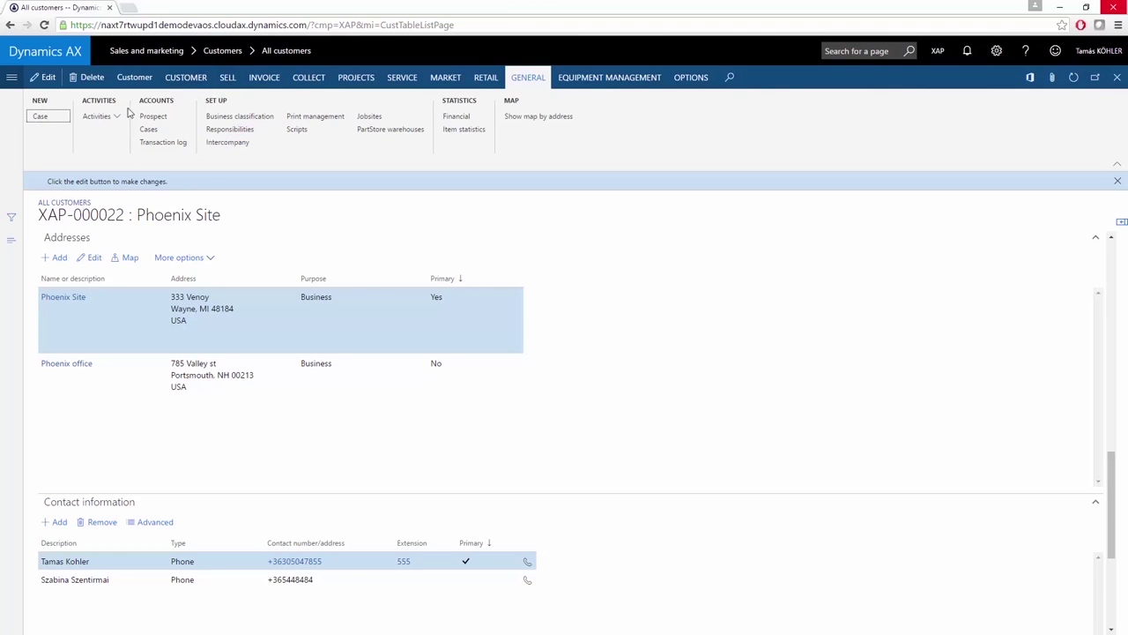
left_click(100, 118)
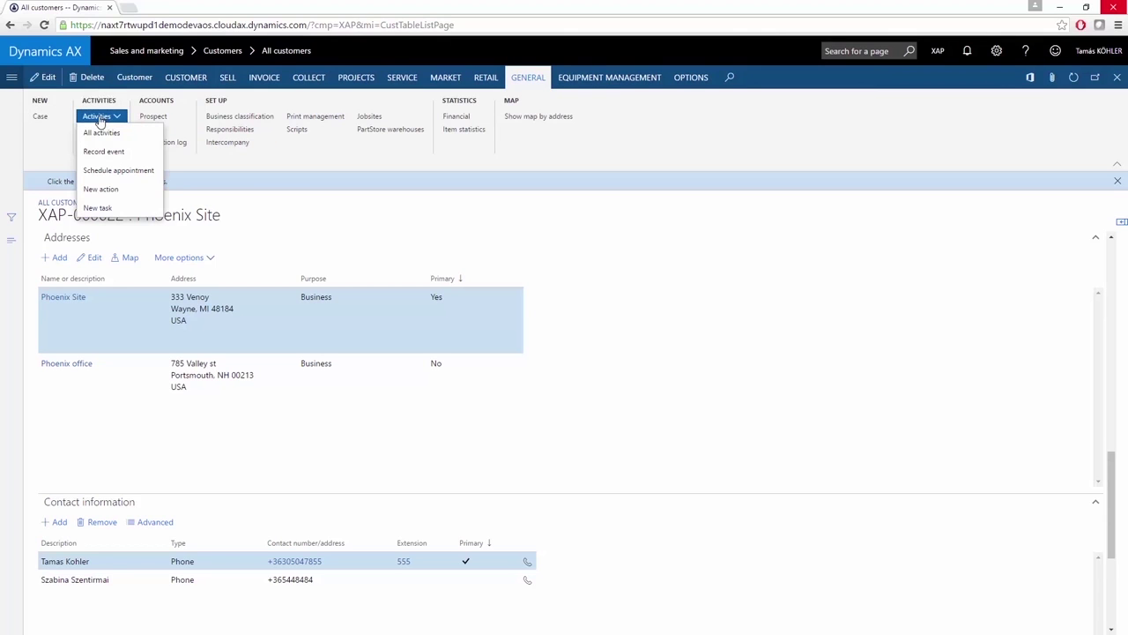
left_click(104, 135)
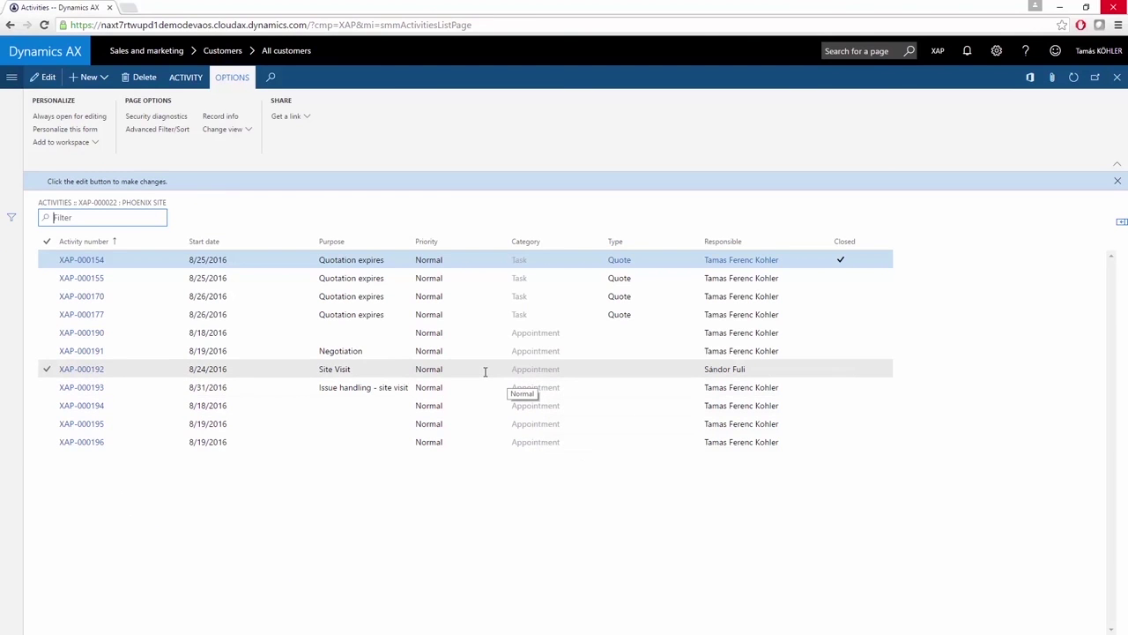
key("Escape")
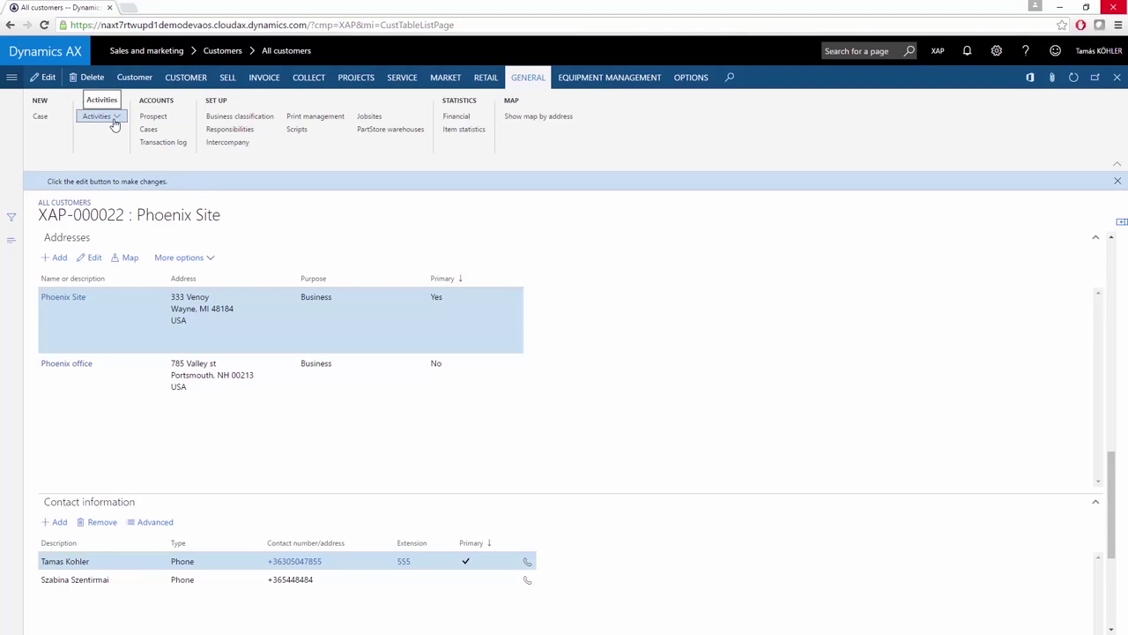
Start a new appointment record for Phoenix Site and scroll through its form.
left_click(113, 124)
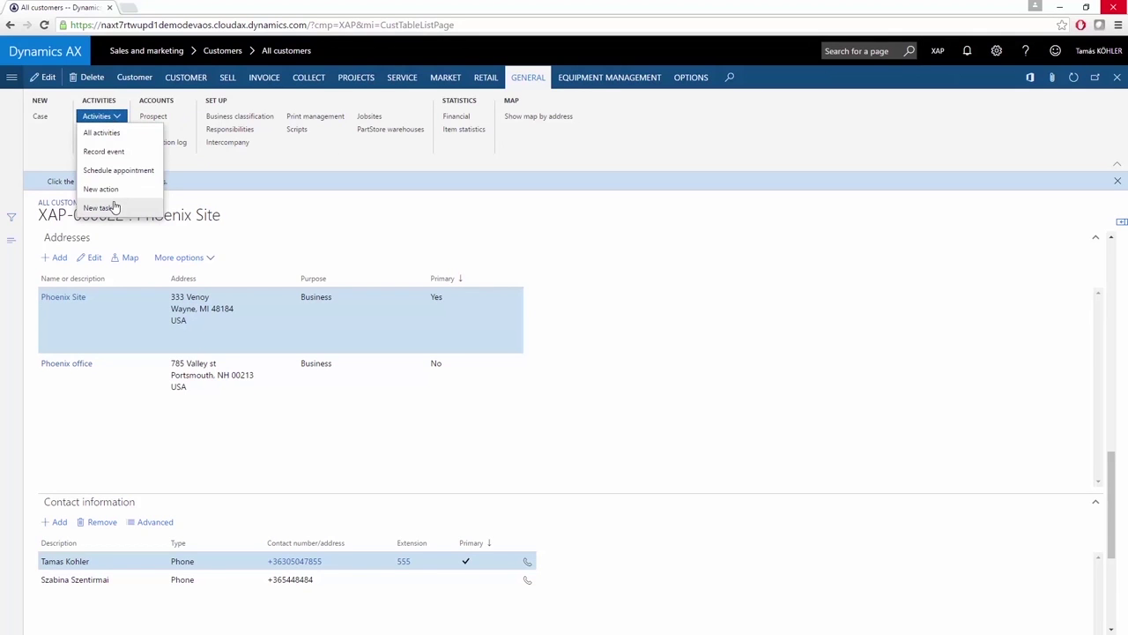
left_click(115, 170)
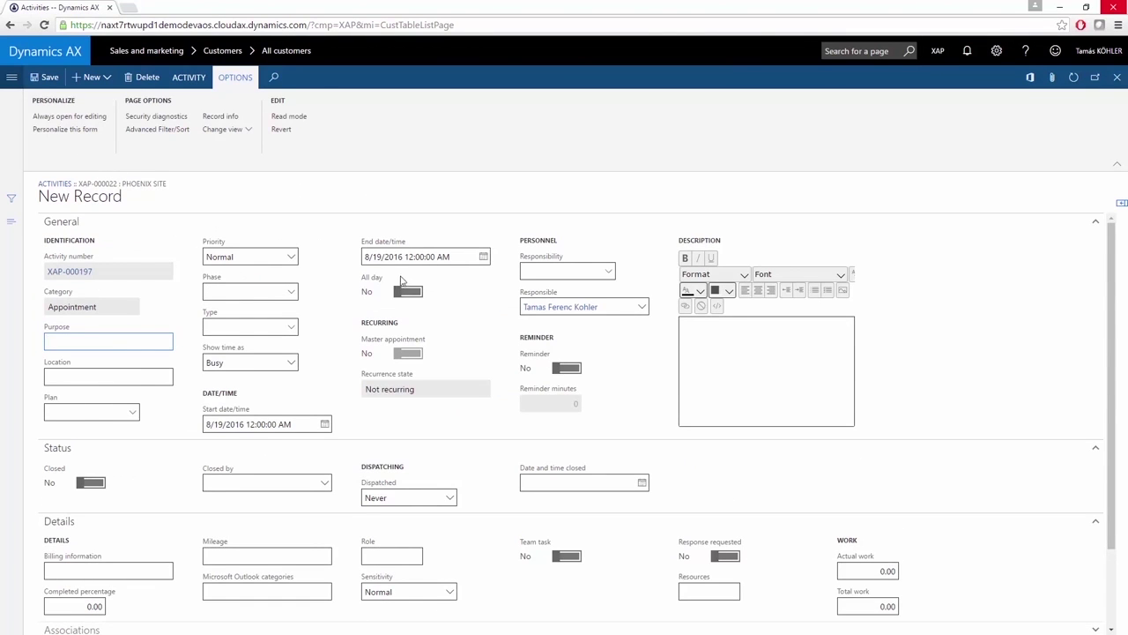
scroll(294, 408, "down", 2)
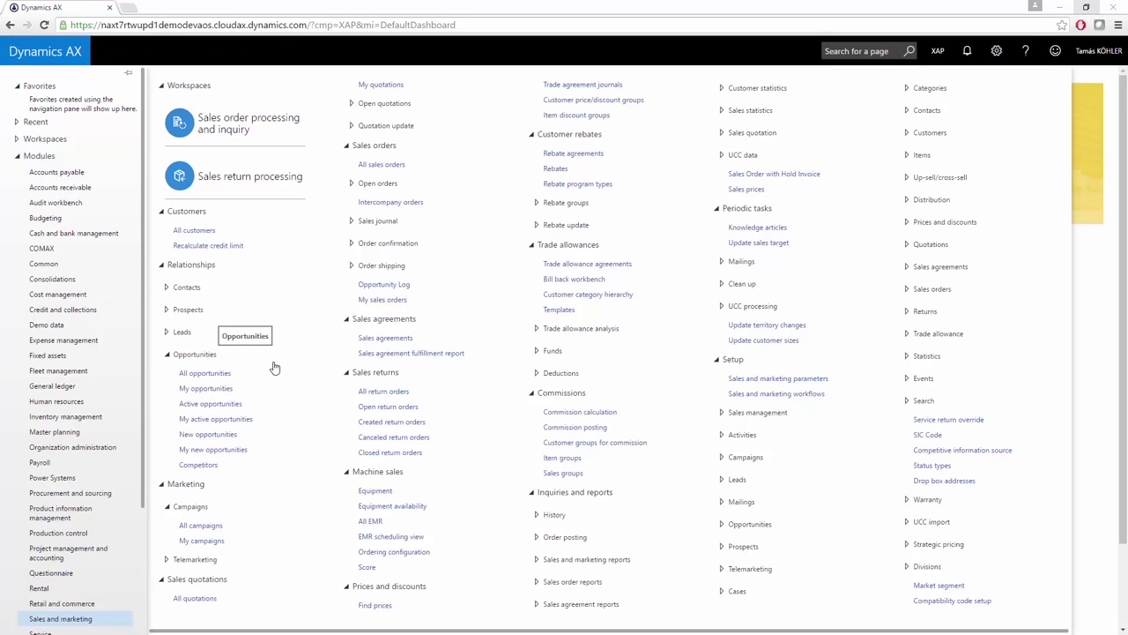
Open the All quotations list and export it to Excel as a Sales quotation workbook.
left_click(194, 599)
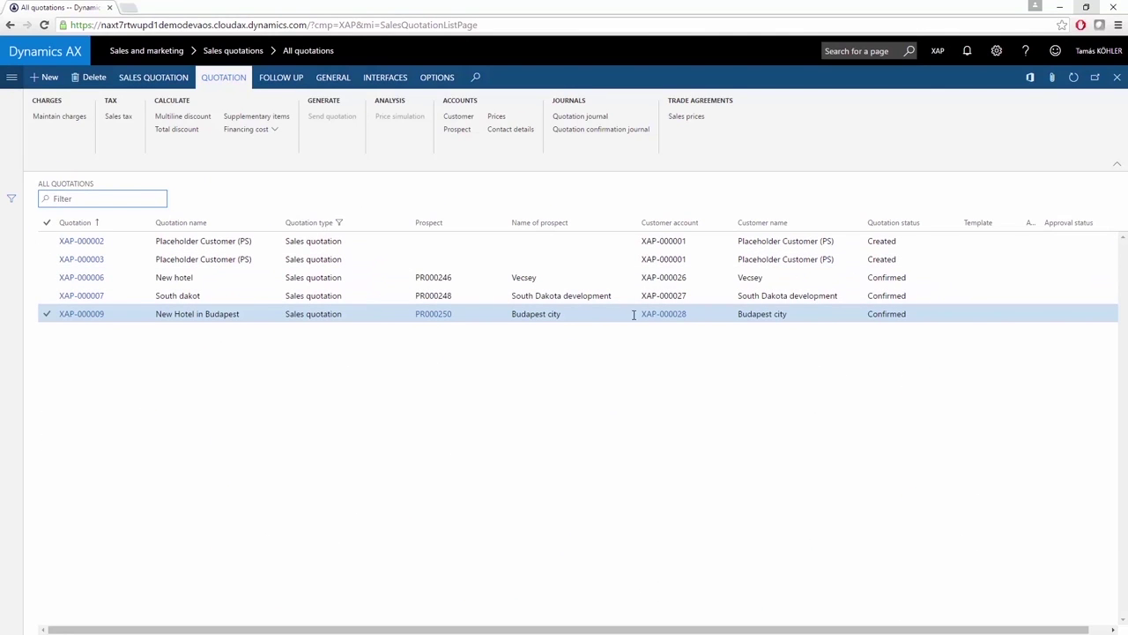
left_click(1029, 79)
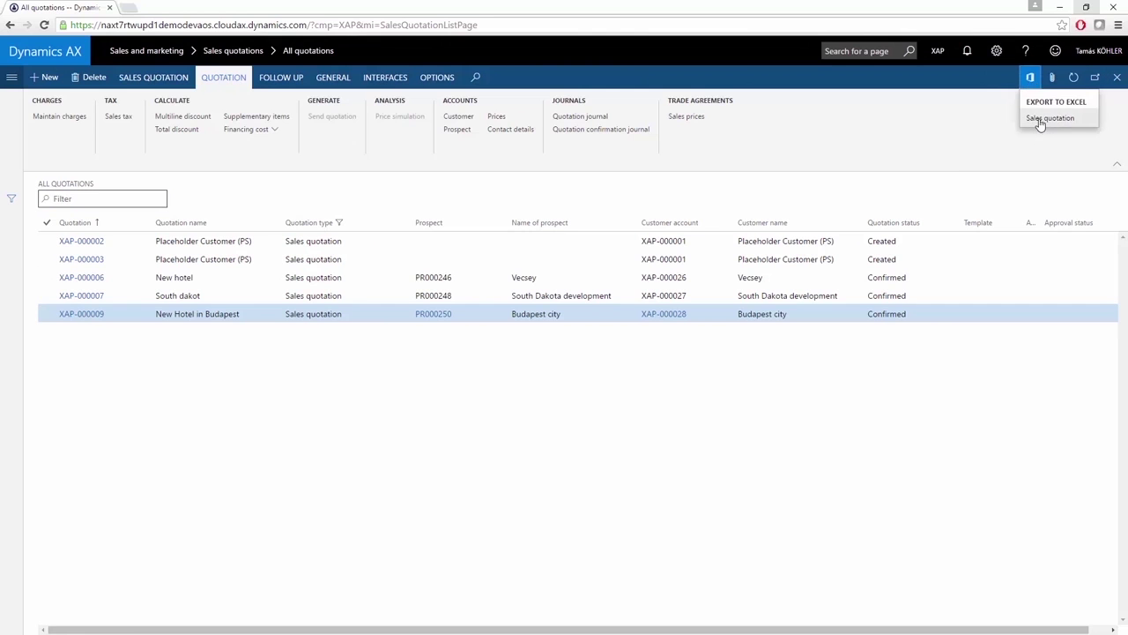
left_click(1041, 122)
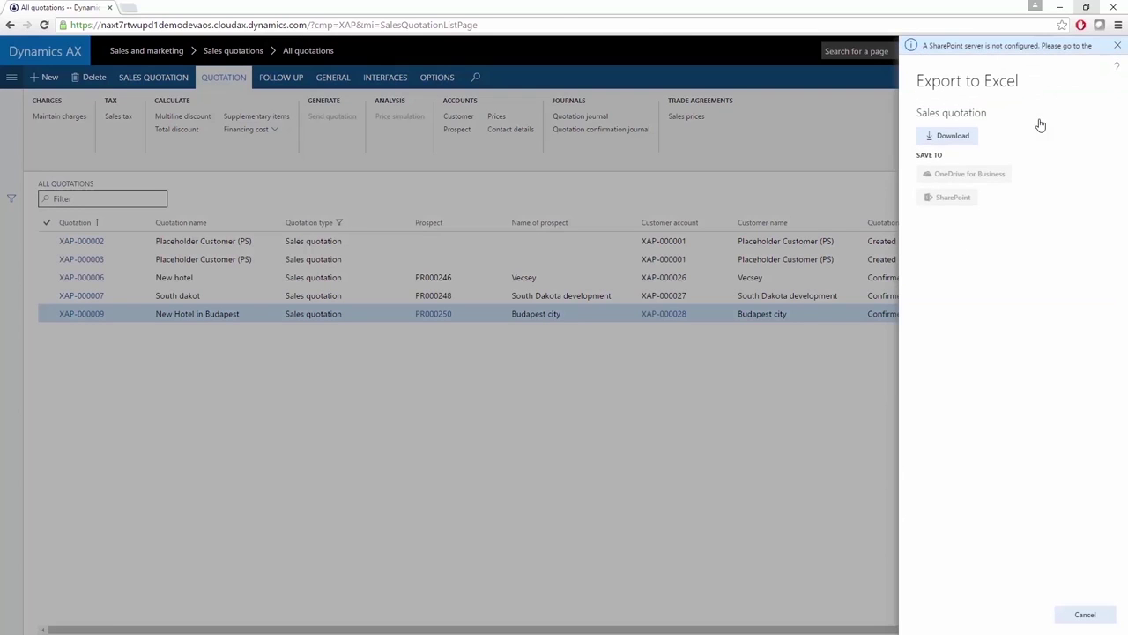
Download and open the quotation workbook, then mark the XAP-000009 quotation row.
left_click(955, 137)
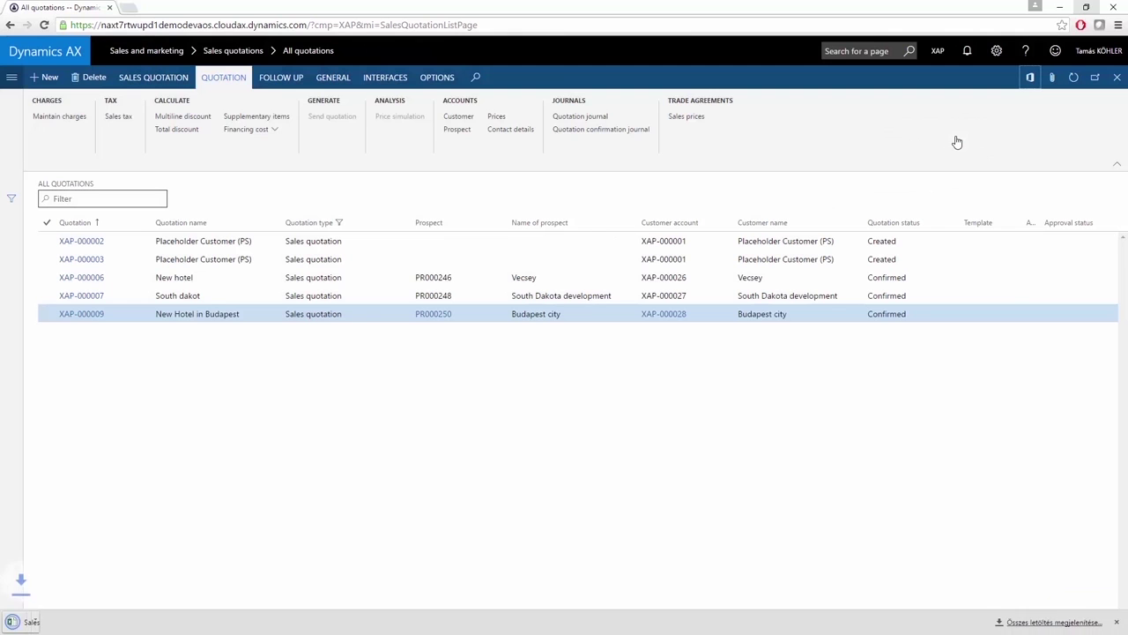
left_click(51, 624)
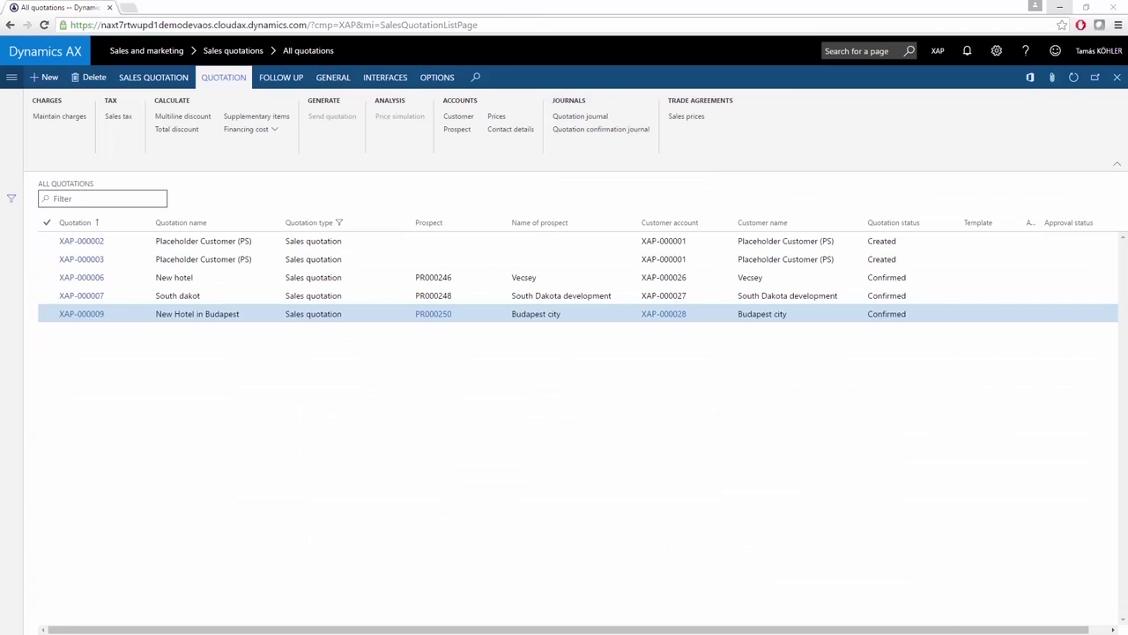
left_click(151, 317)
Open campaign CMP000005 '50% discount on vacuum parts' and review its email broadcast and targets.
left_click(146, 51)
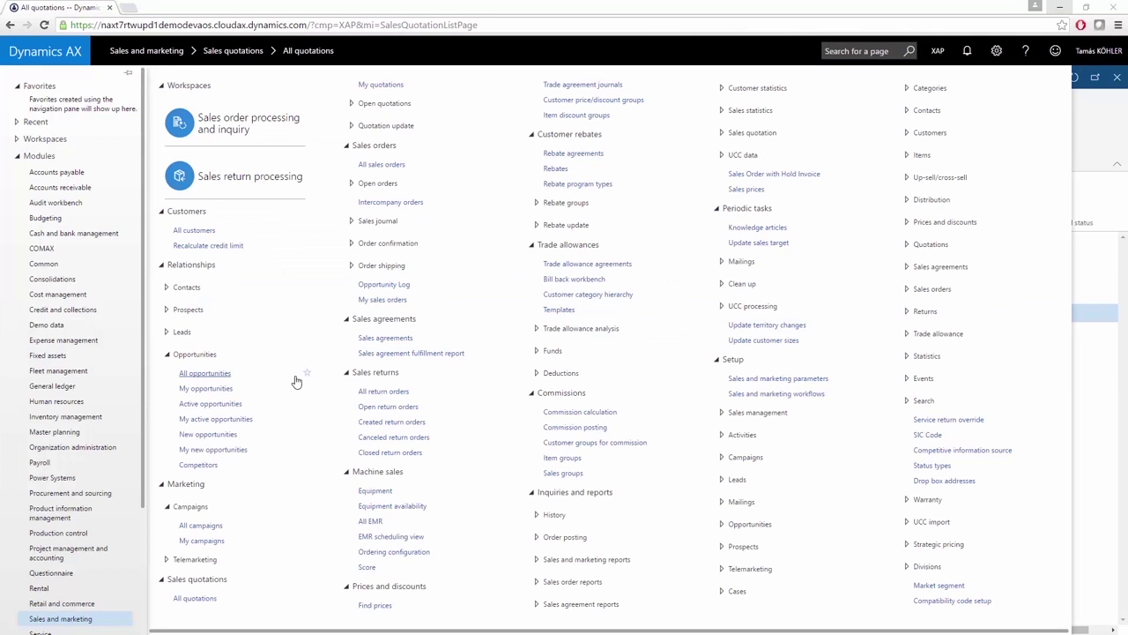
left_click(199, 526)
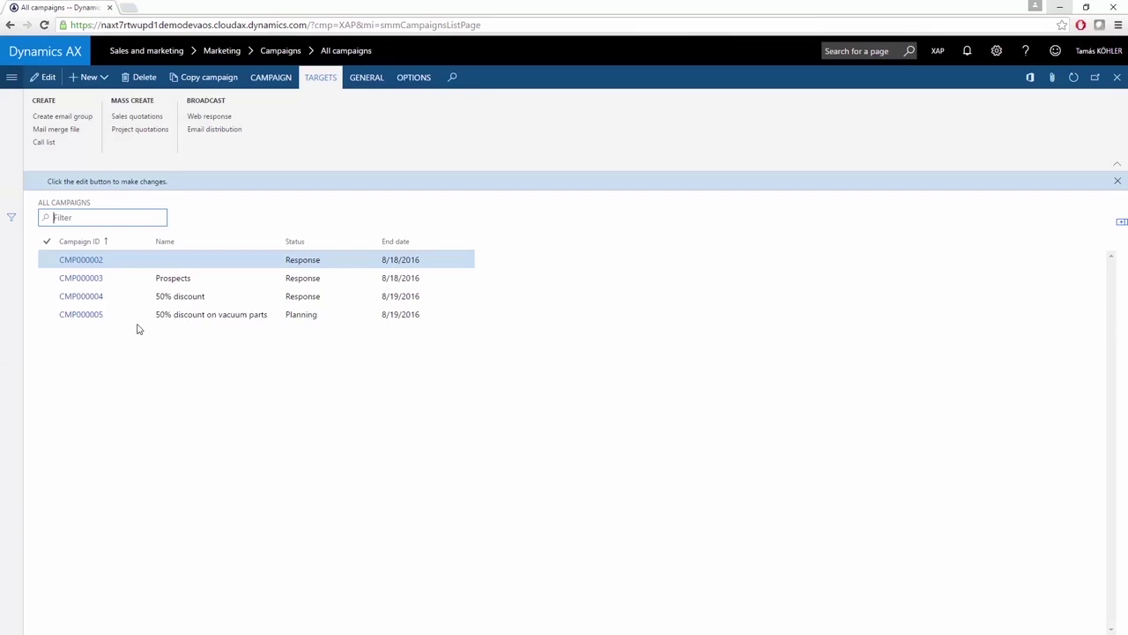
left_click(85, 315)
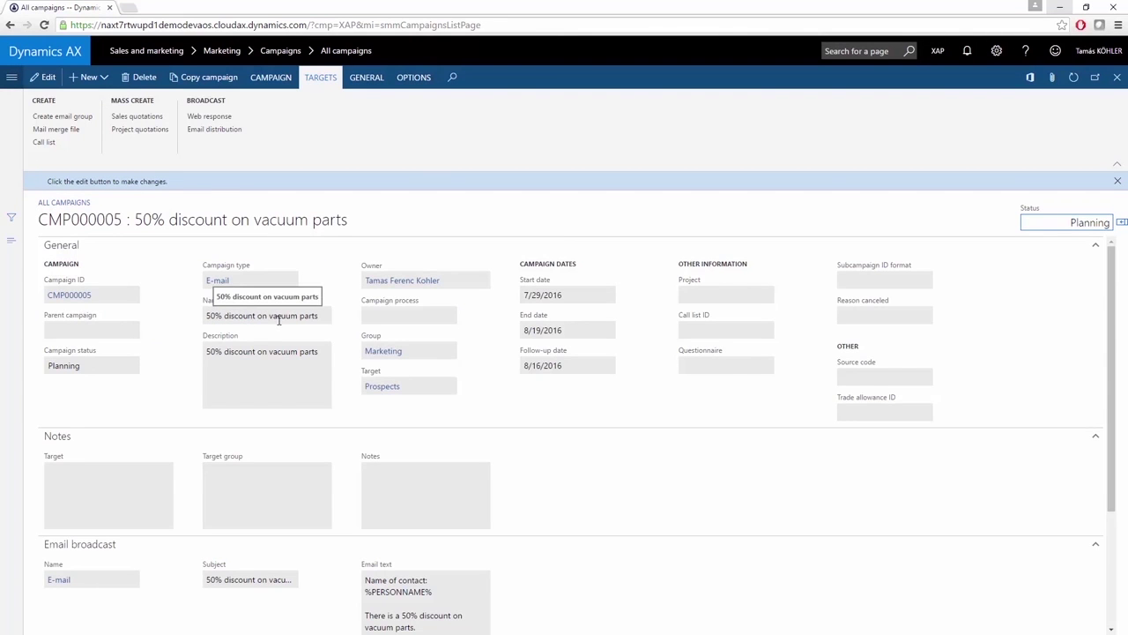
scroll(278, 320, "down", 2)
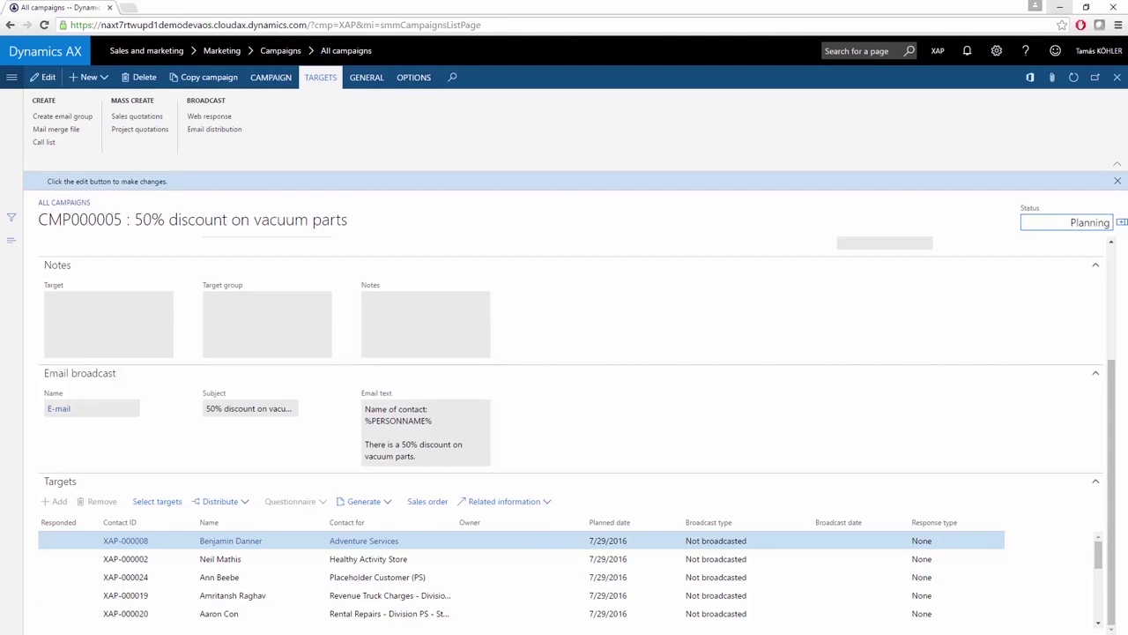
key("alt+F1")
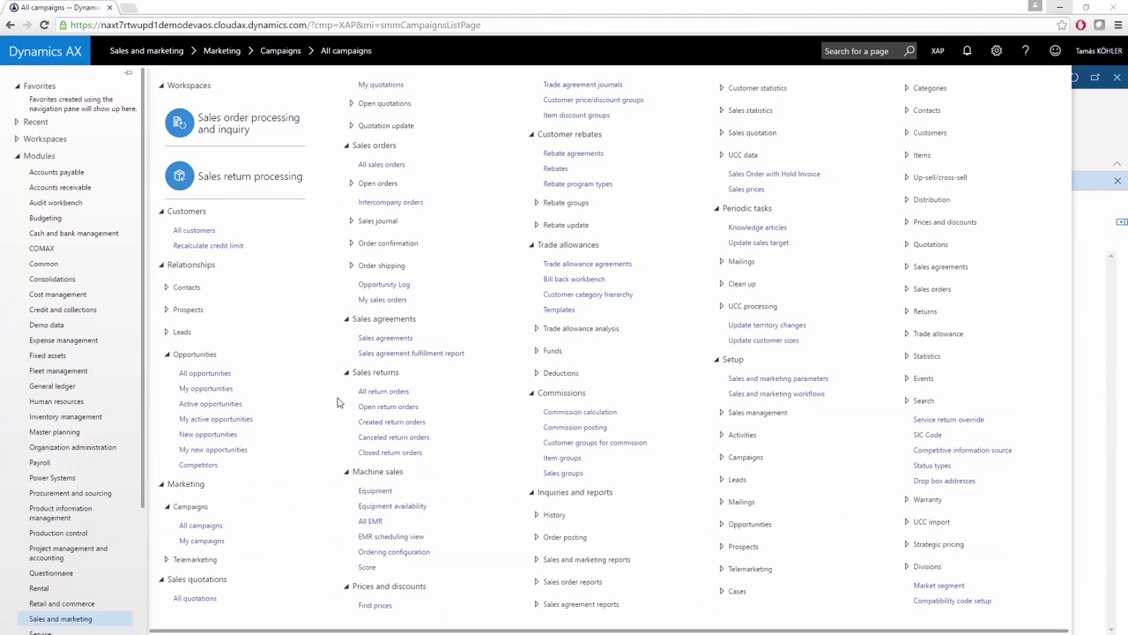
Filter the equipment list to serial number 'sn001' and open record EQ00000112.
left_click(365, 496)
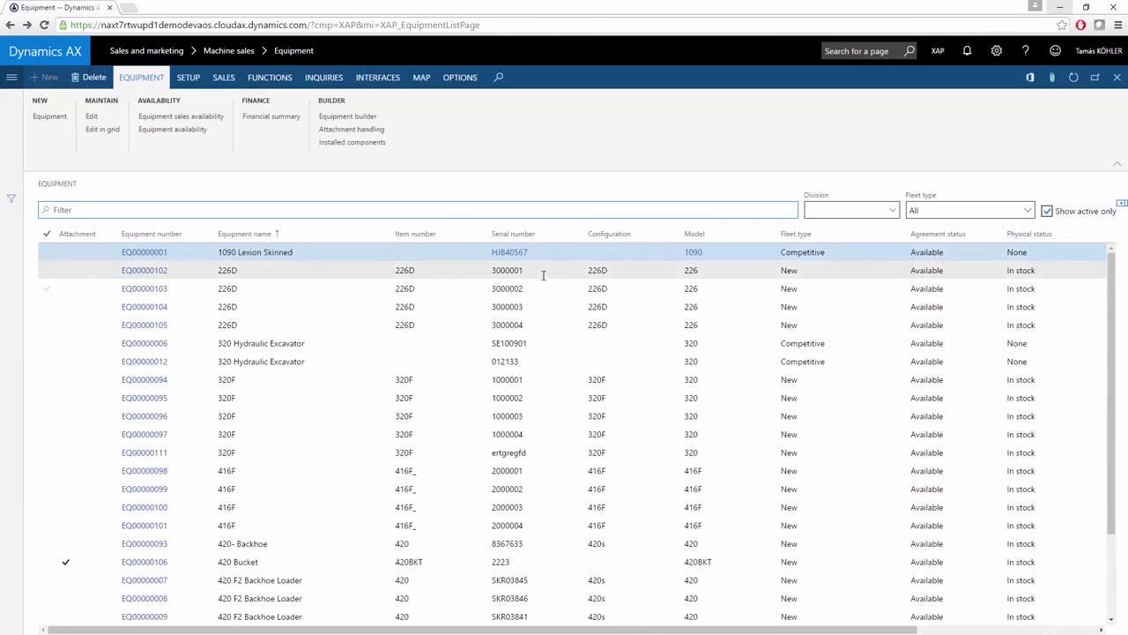
left_click(515, 236)
left_click(516, 236)
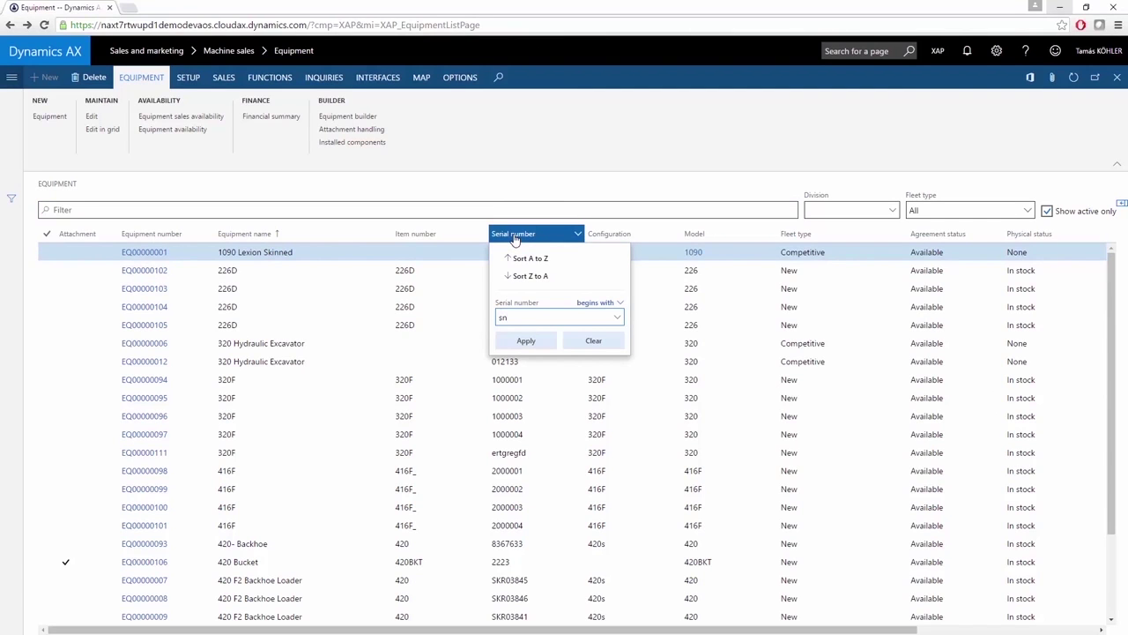
type("sn001")
key("Return")
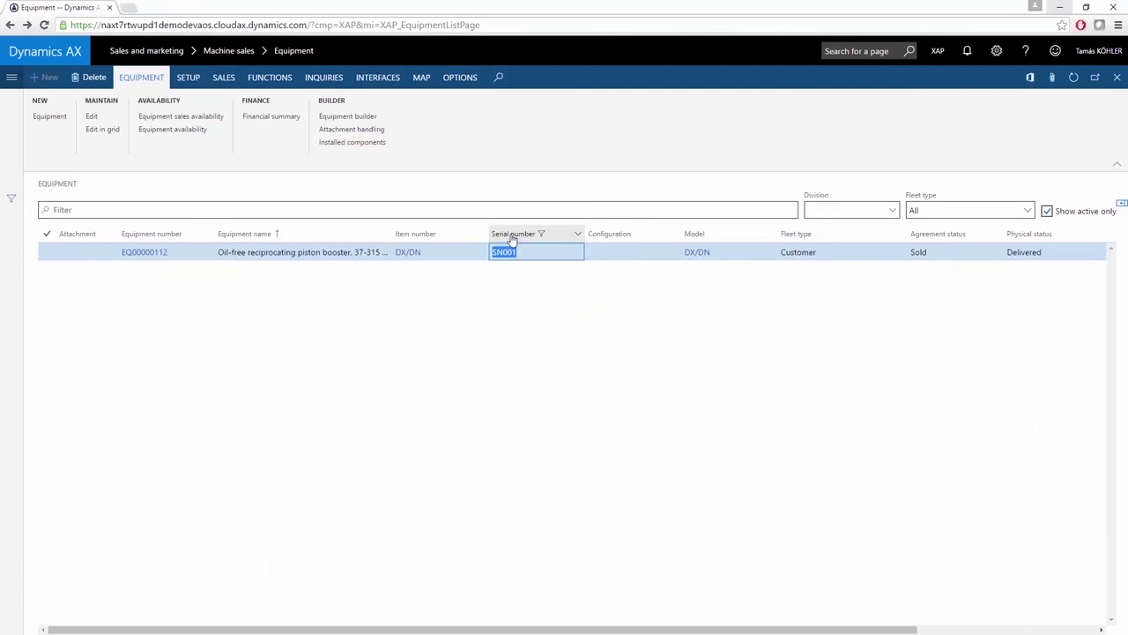
left_click(153, 253)
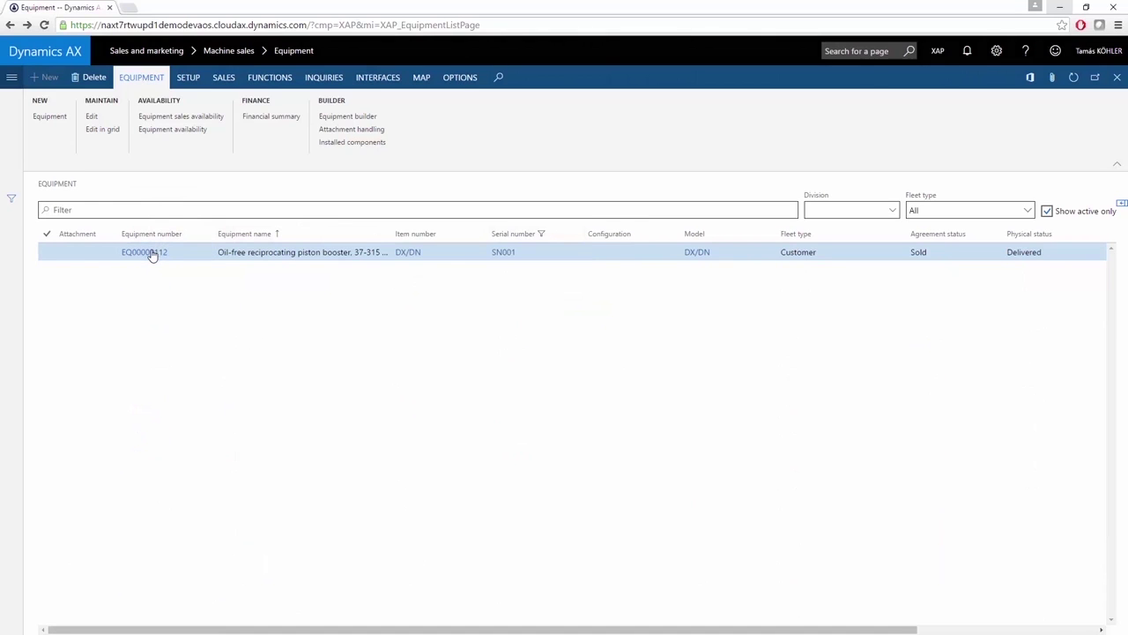
left_click(152, 253)
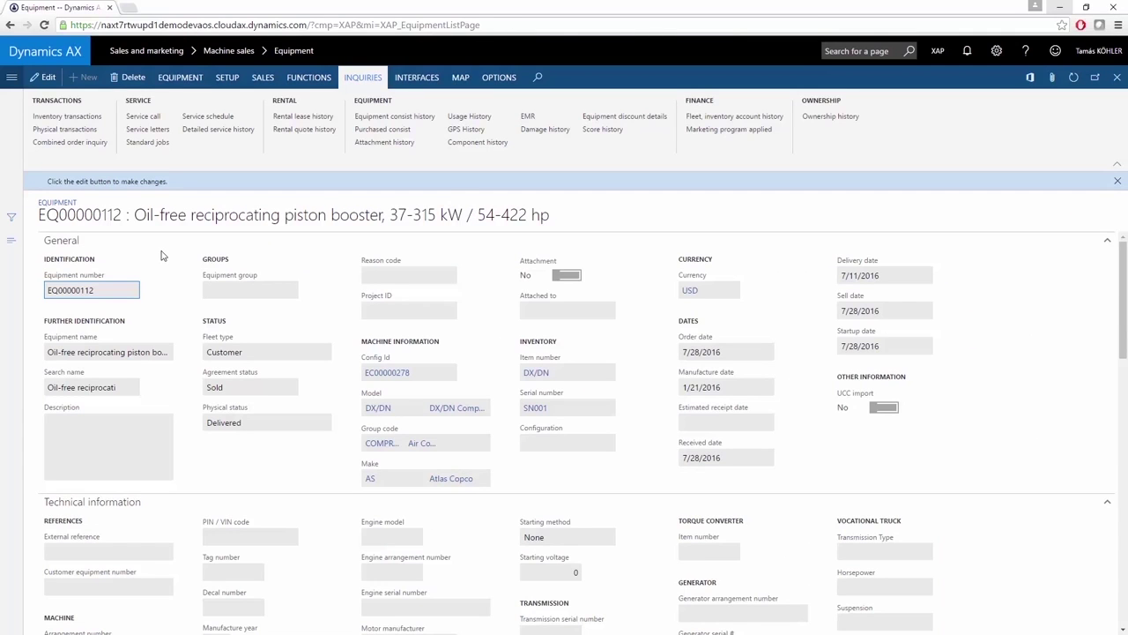
left_click(144, 118)
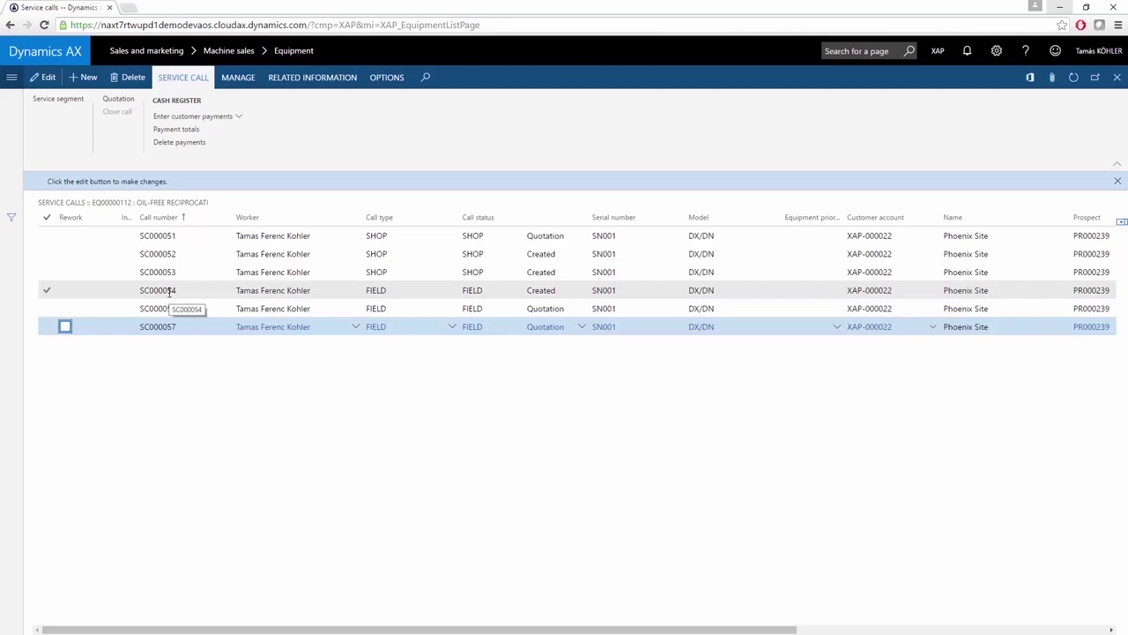
left_click(165, 291)
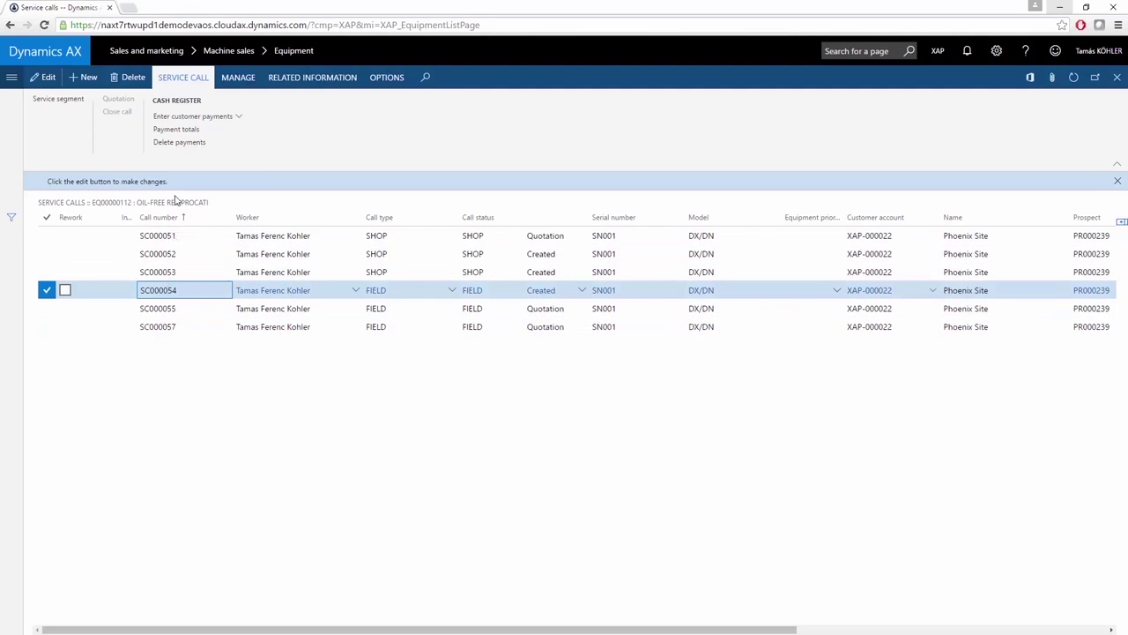
key("Escape")
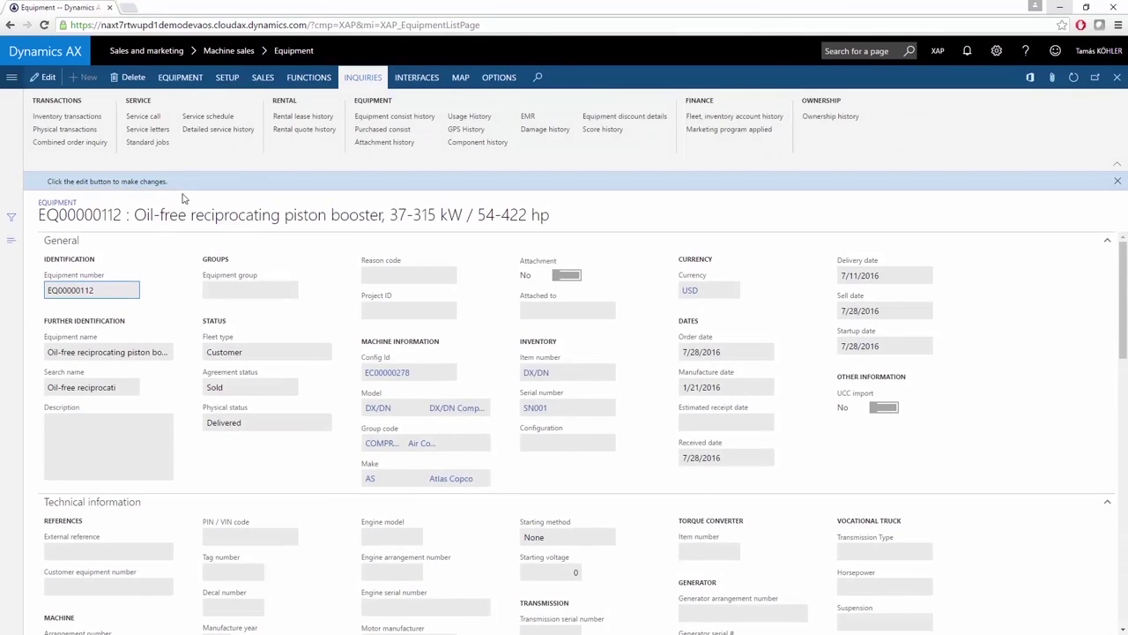
Show EQ00000112's usage history and select the 4/12/2016 SMU reading.
left_click(467, 117)
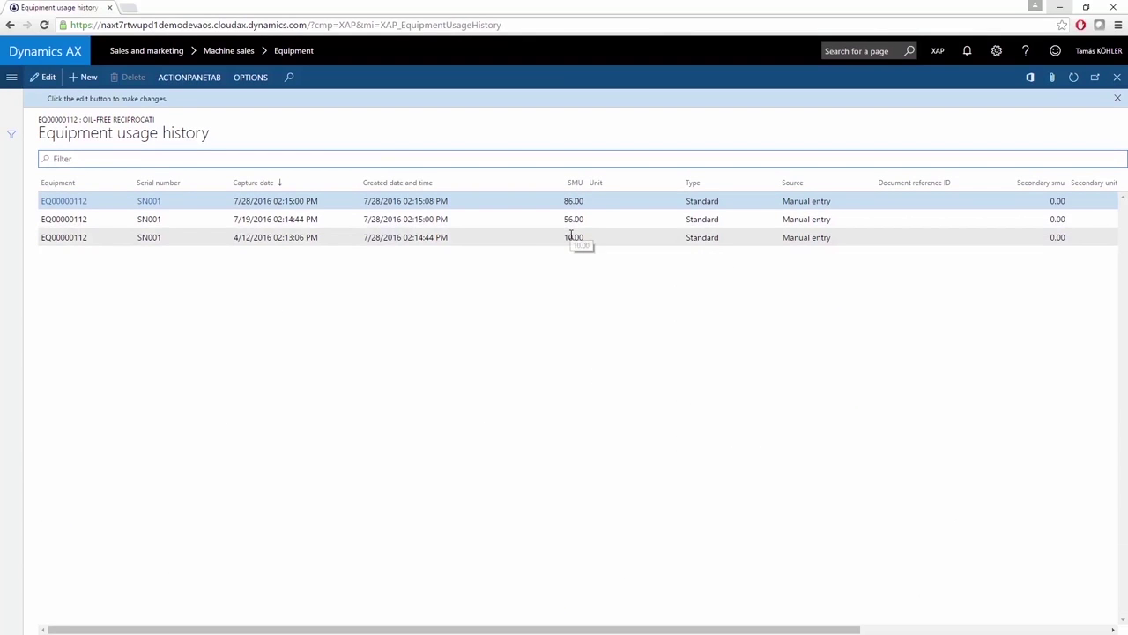
left_click(267, 235)
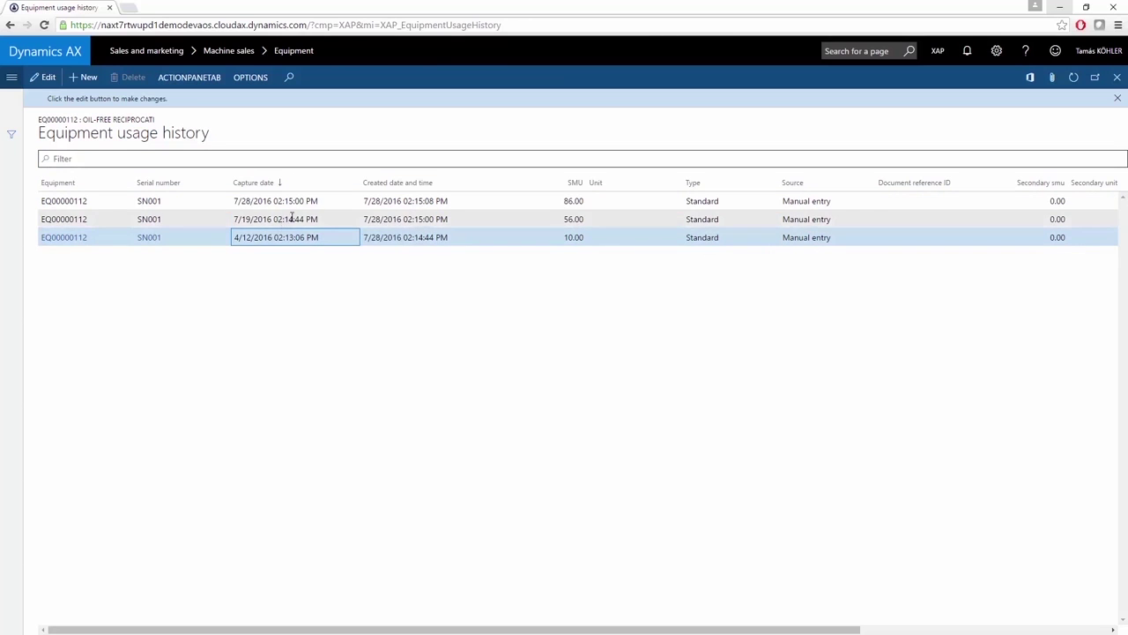